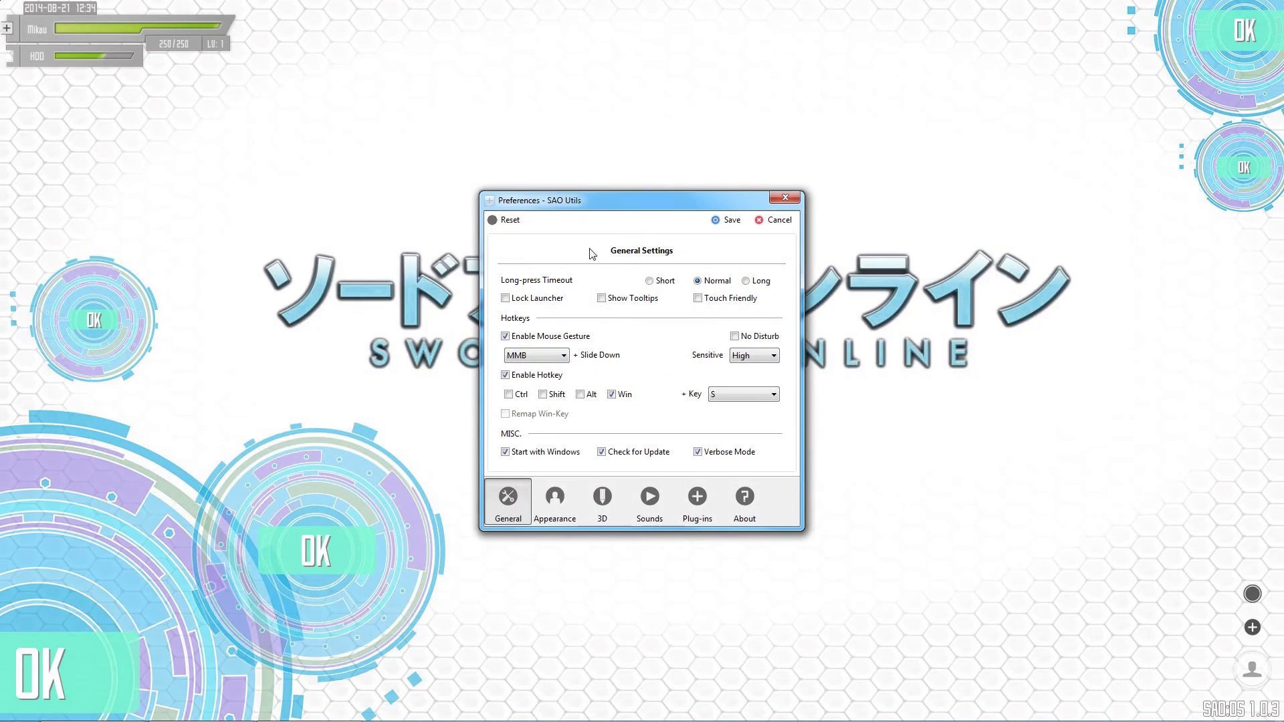
- Check the Appearance tab, close Preferences, and summon the launcher with a middle-click
click(566, 507)
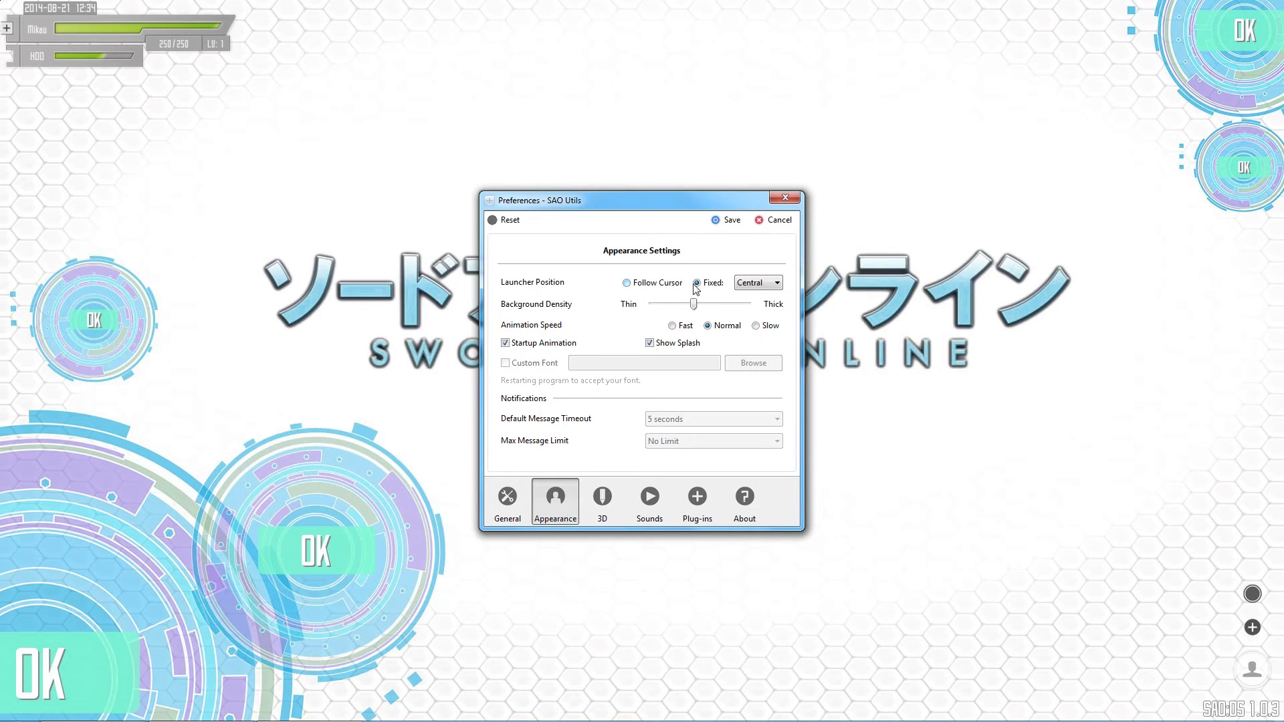
click(785, 200)
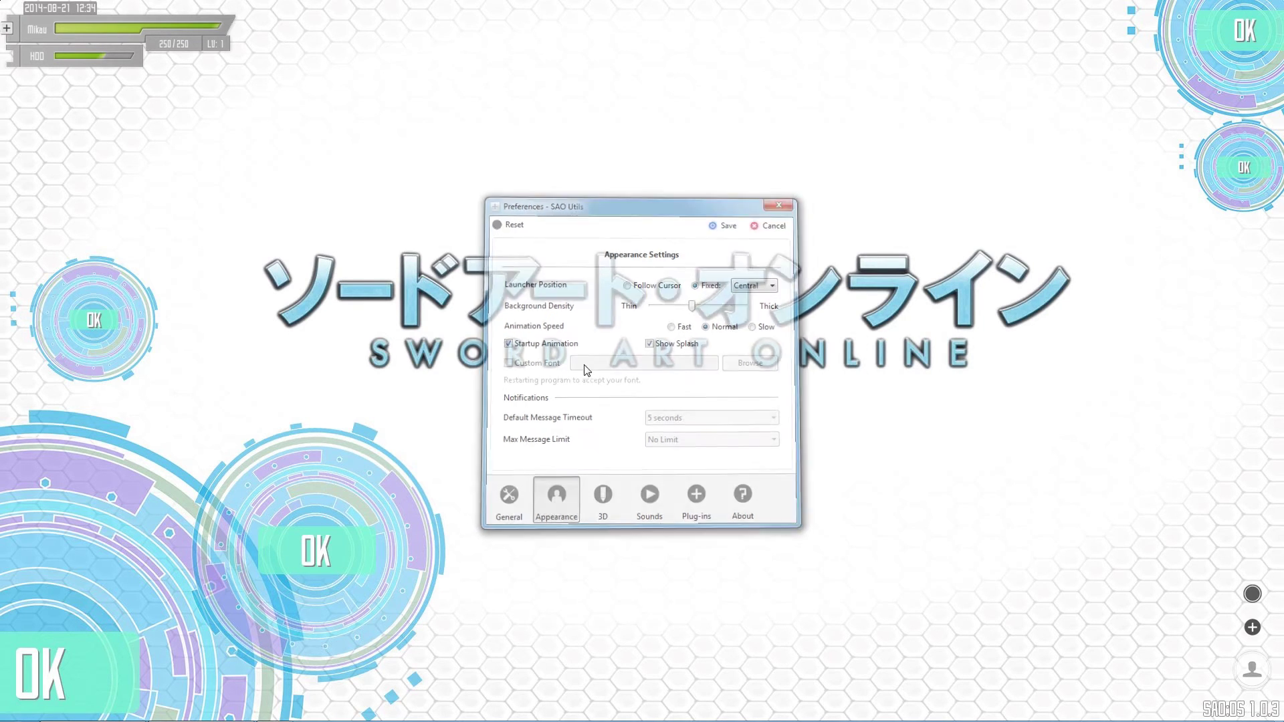
middle_click(603, 420)
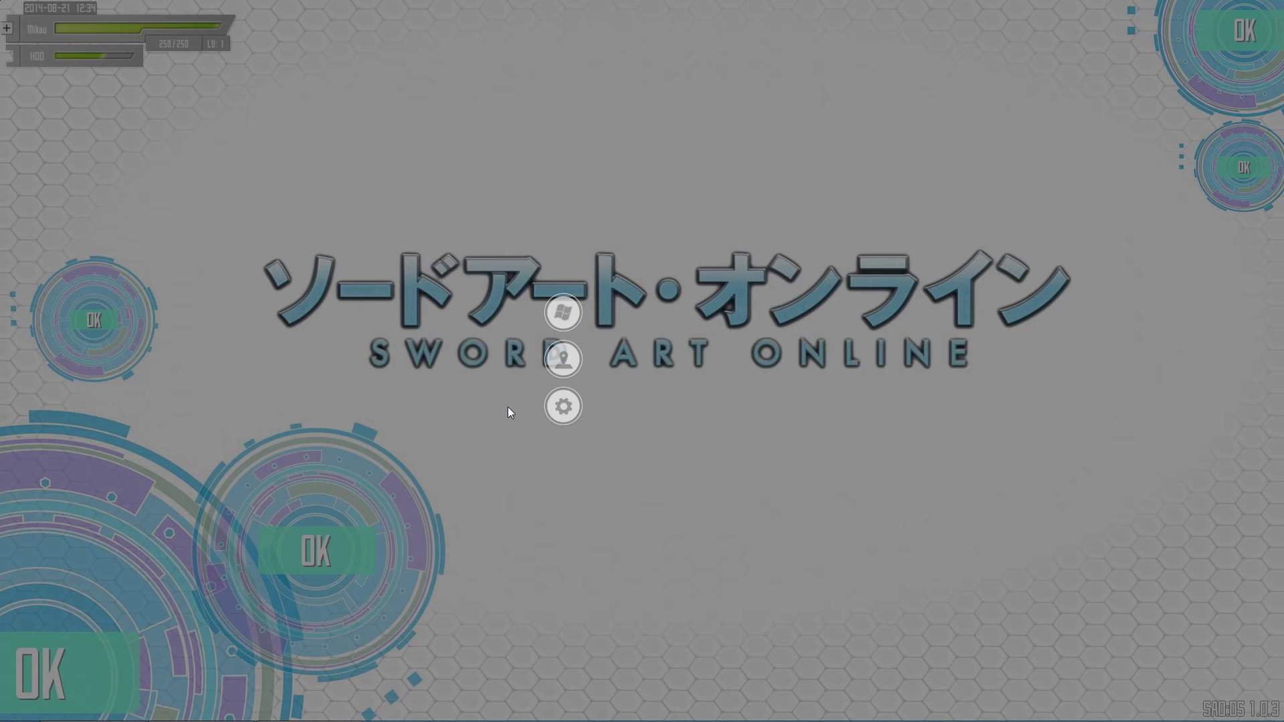
- Dismiss and reopen the launcher, then open Preferences through the gear's Option entry
click(689, 335)
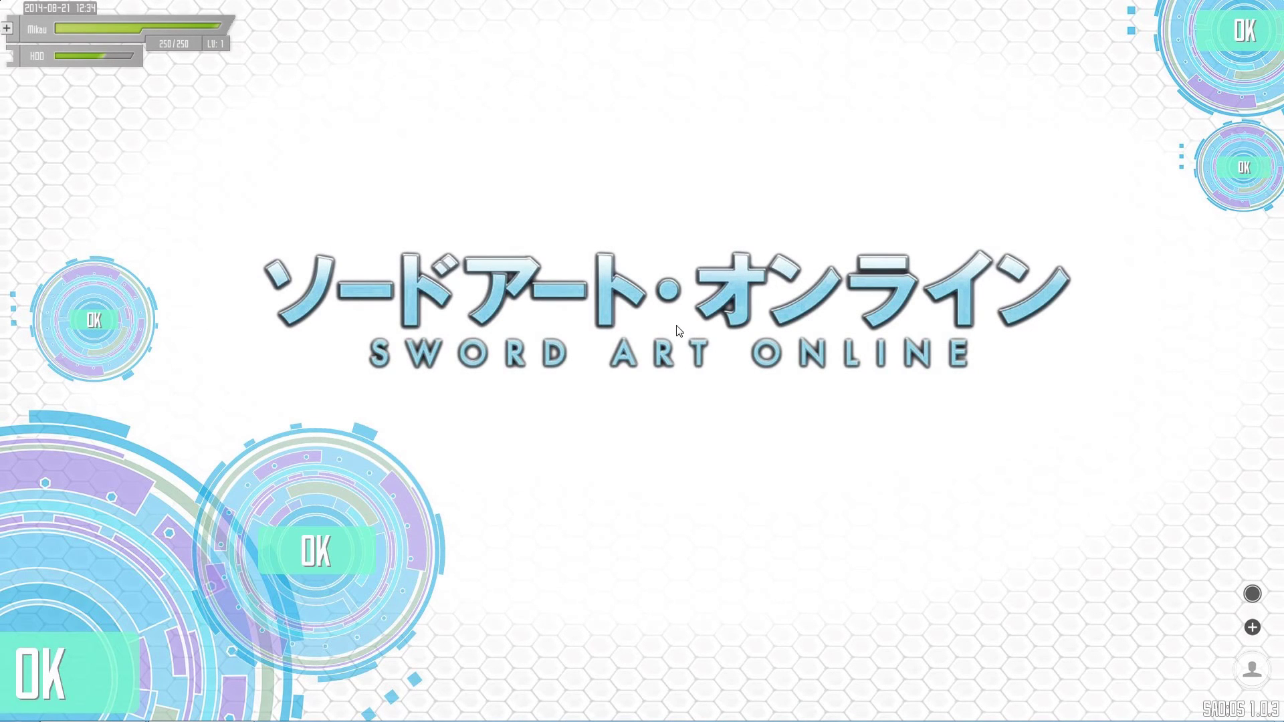
click(940, 463)
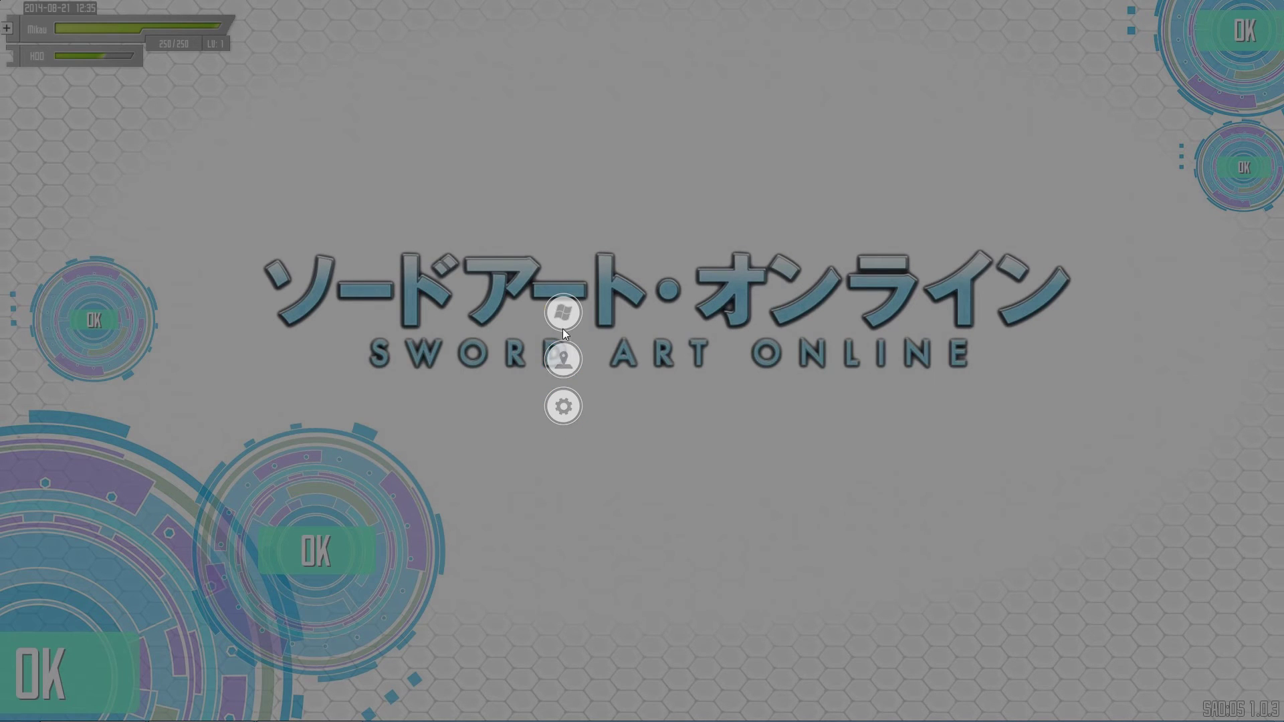
click(567, 403)
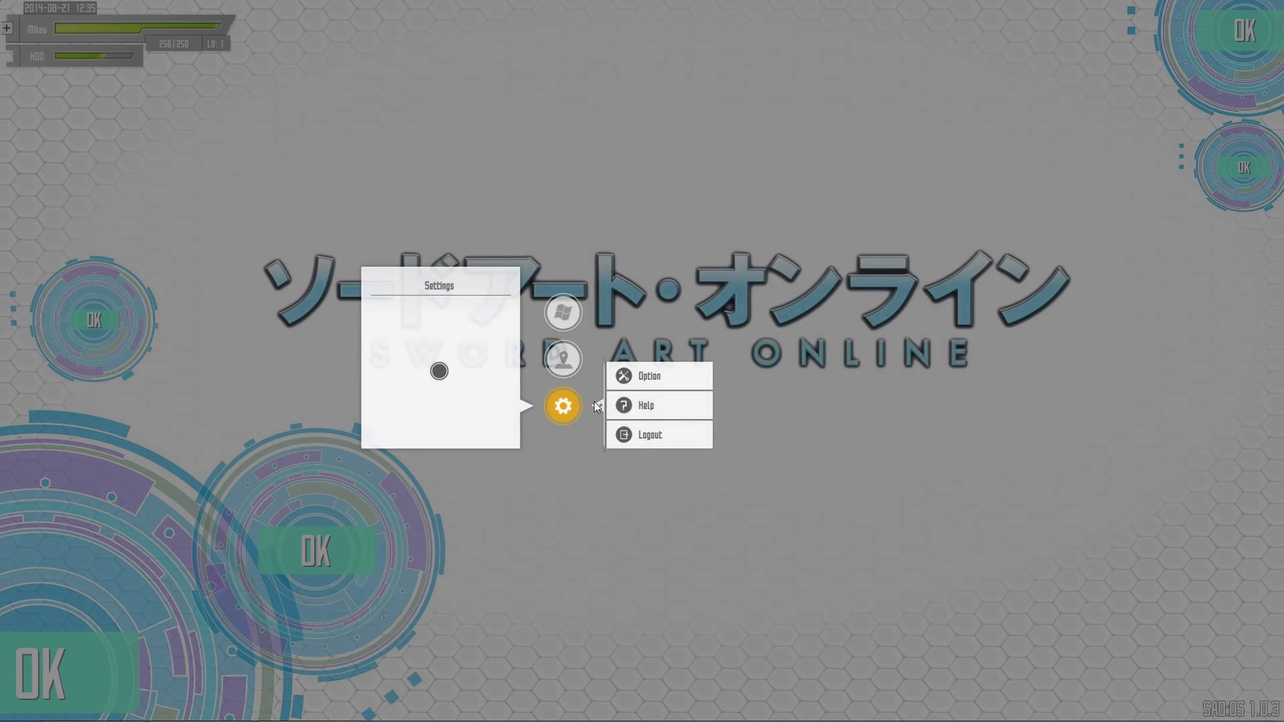
click(635, 384)
click(602, 496)
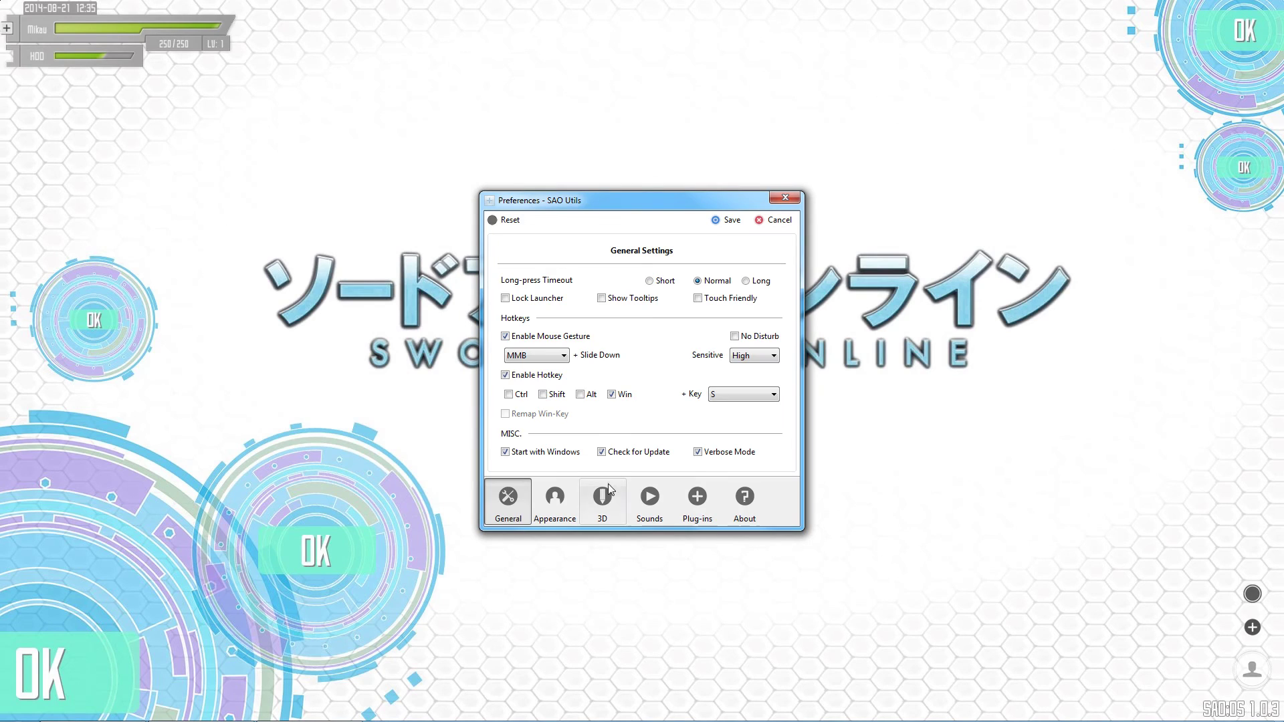
- Step through the Appearance, 3D and Sounds tabs, ending on the Plug-ins list
click(559, 502)
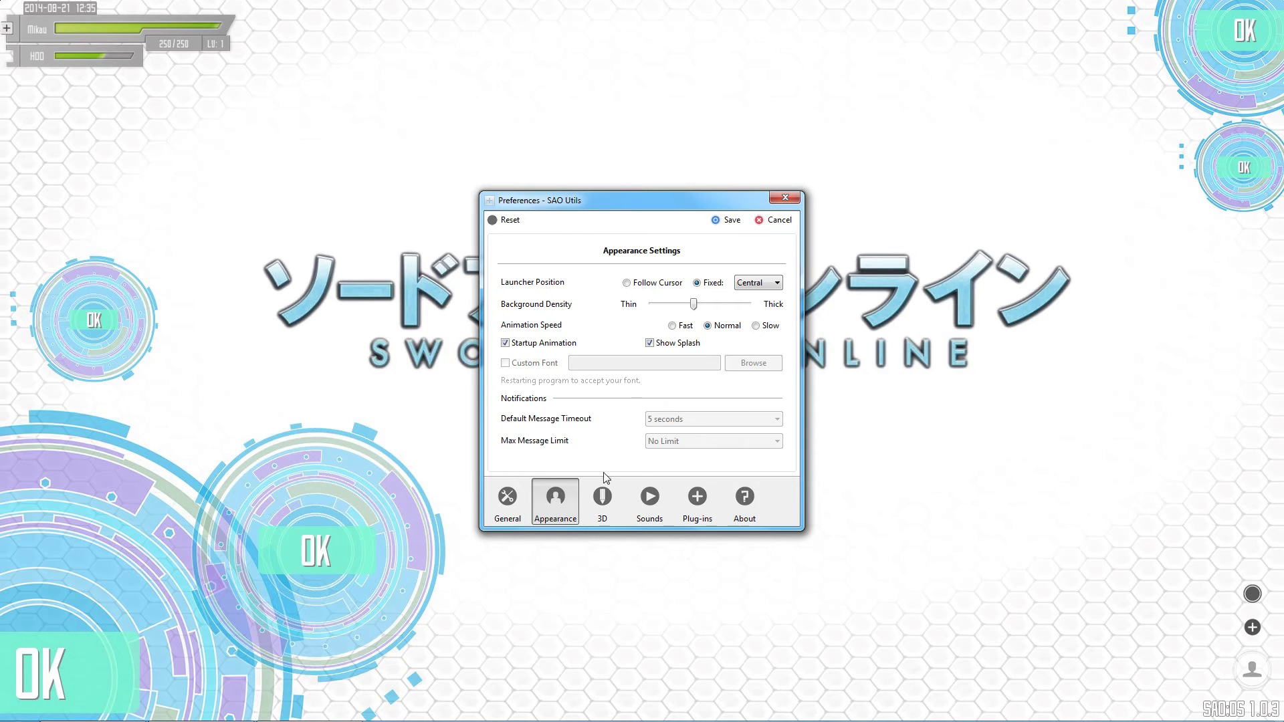
click(609, 499)
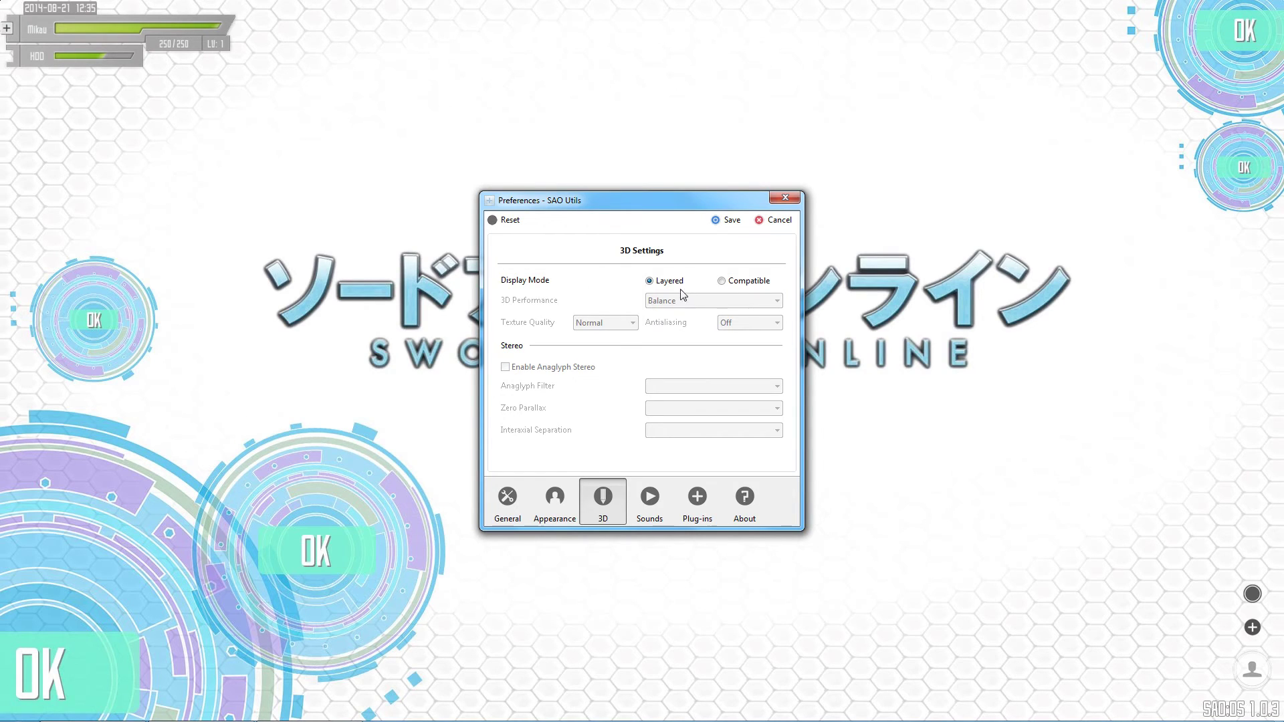
click(664, 494)
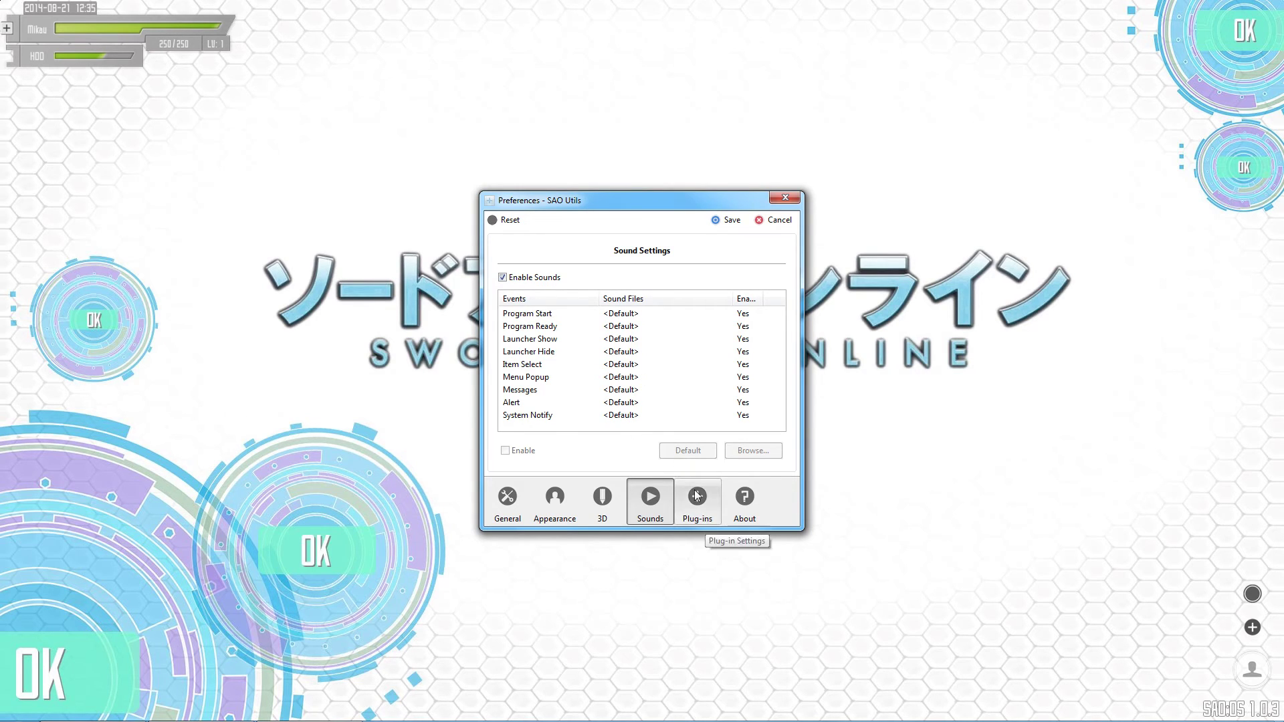
click(696, 510)
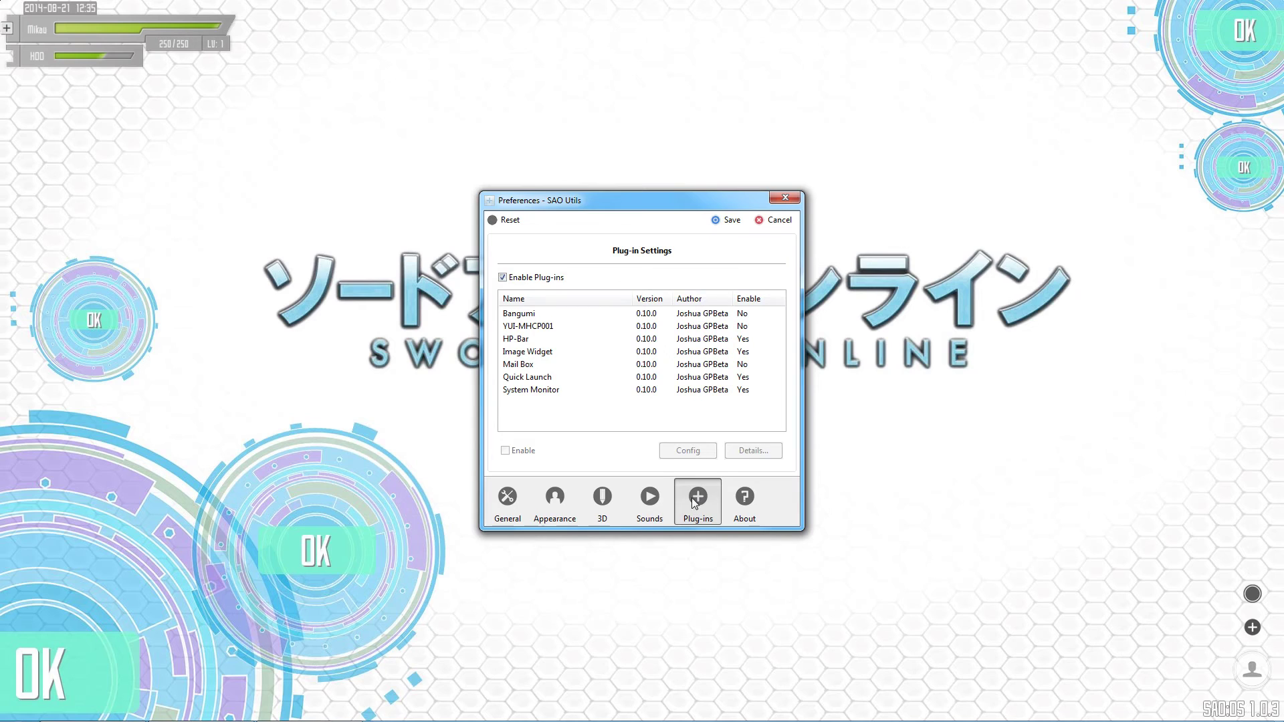
click(527, 319)
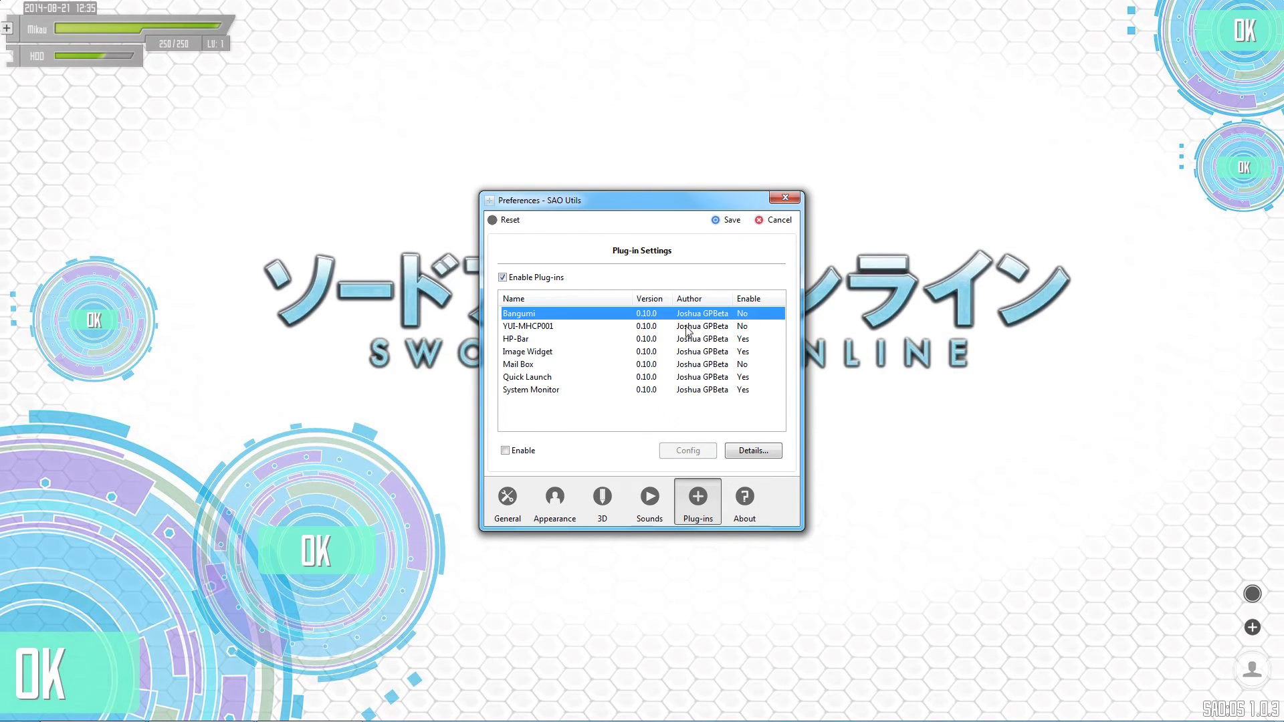
click(650, 329)
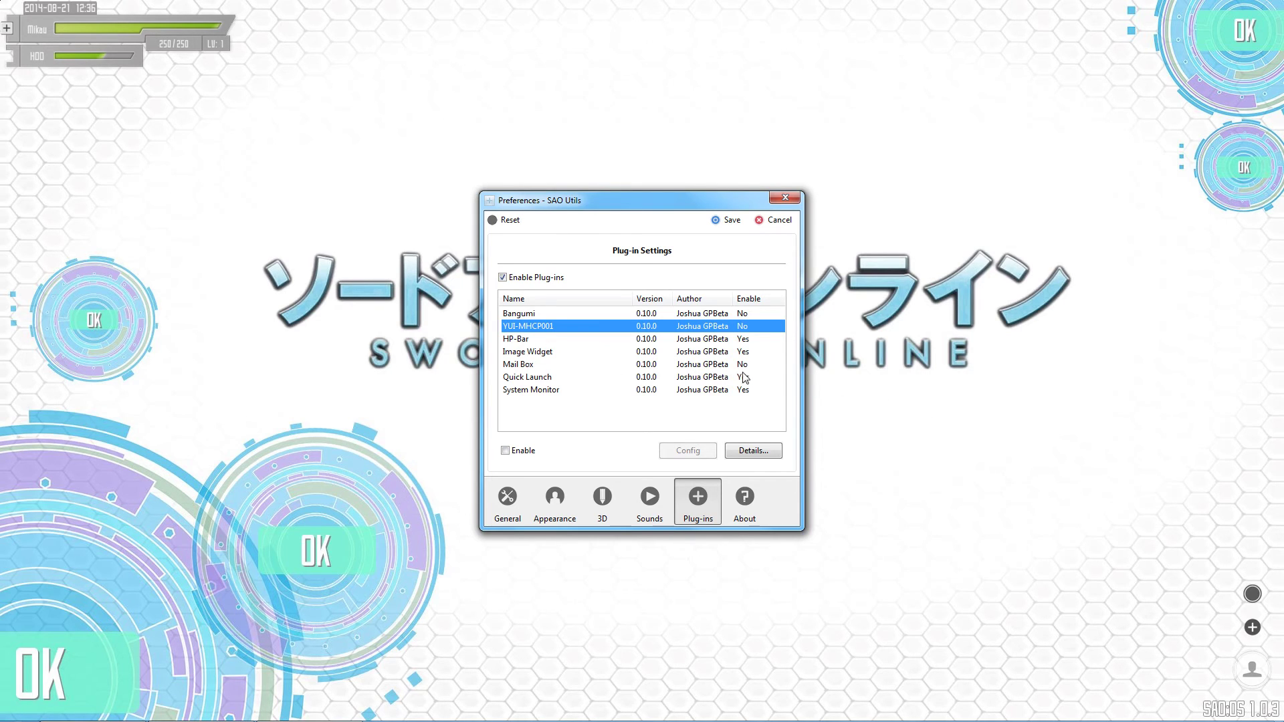
mouse_move(1176, 720)
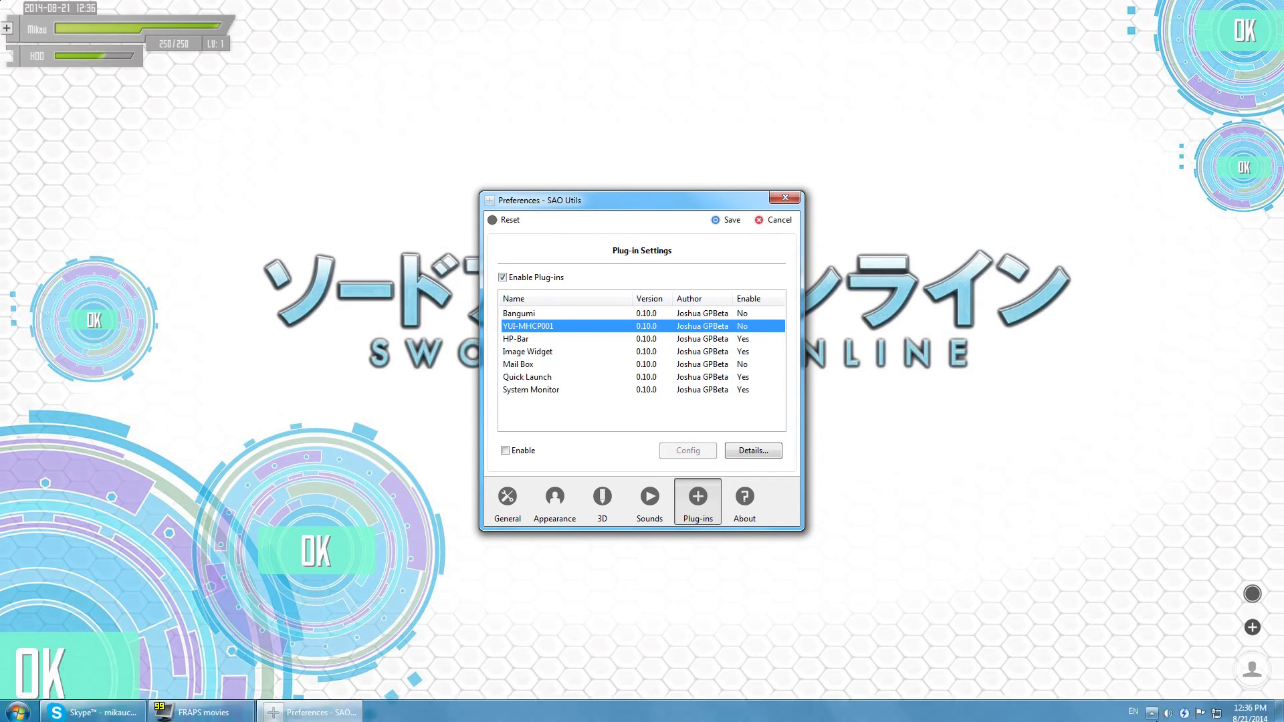
click(1152, 710)
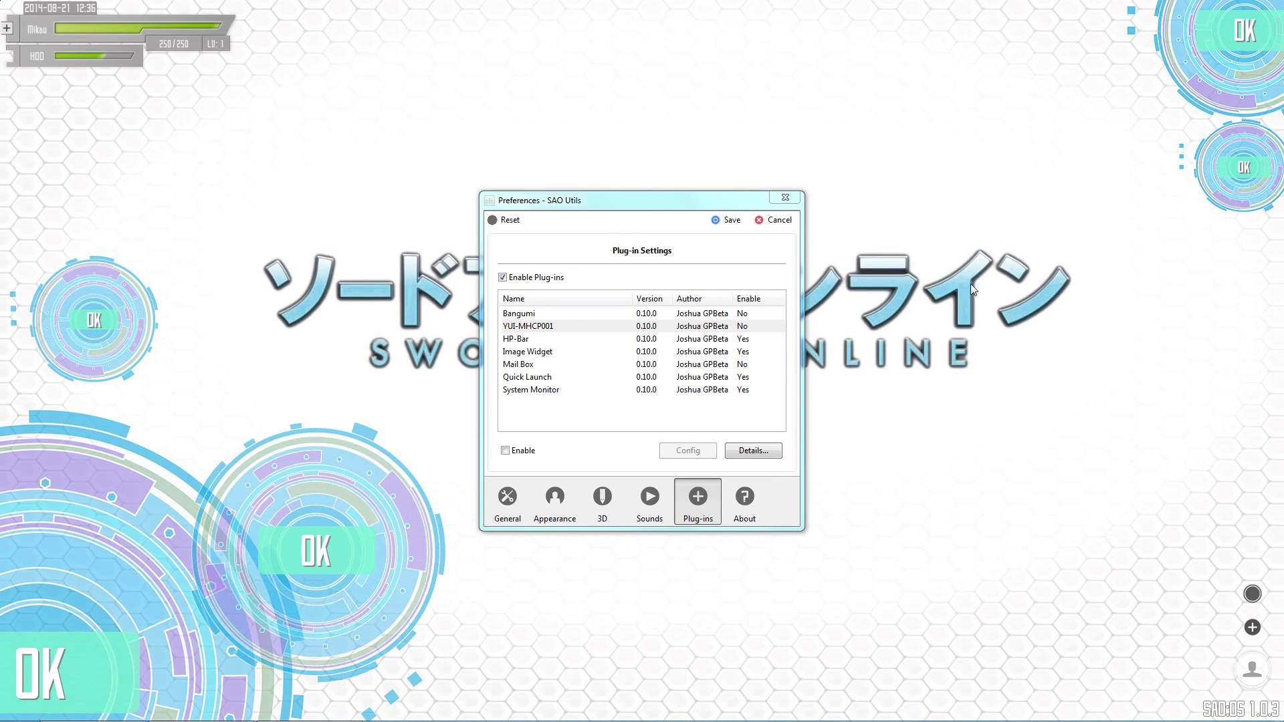
- Select the Mail Box plug-in, tick Enable, and save the preferences
click(523, 340)
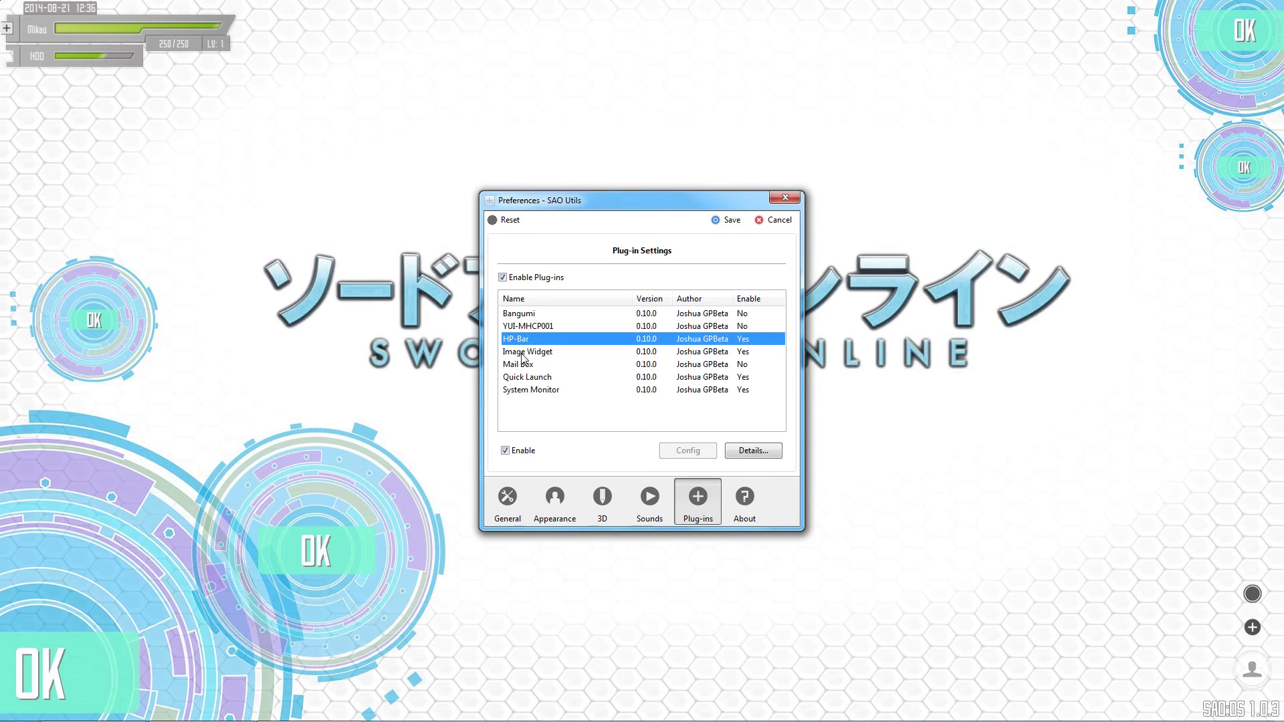
click(524, 353)
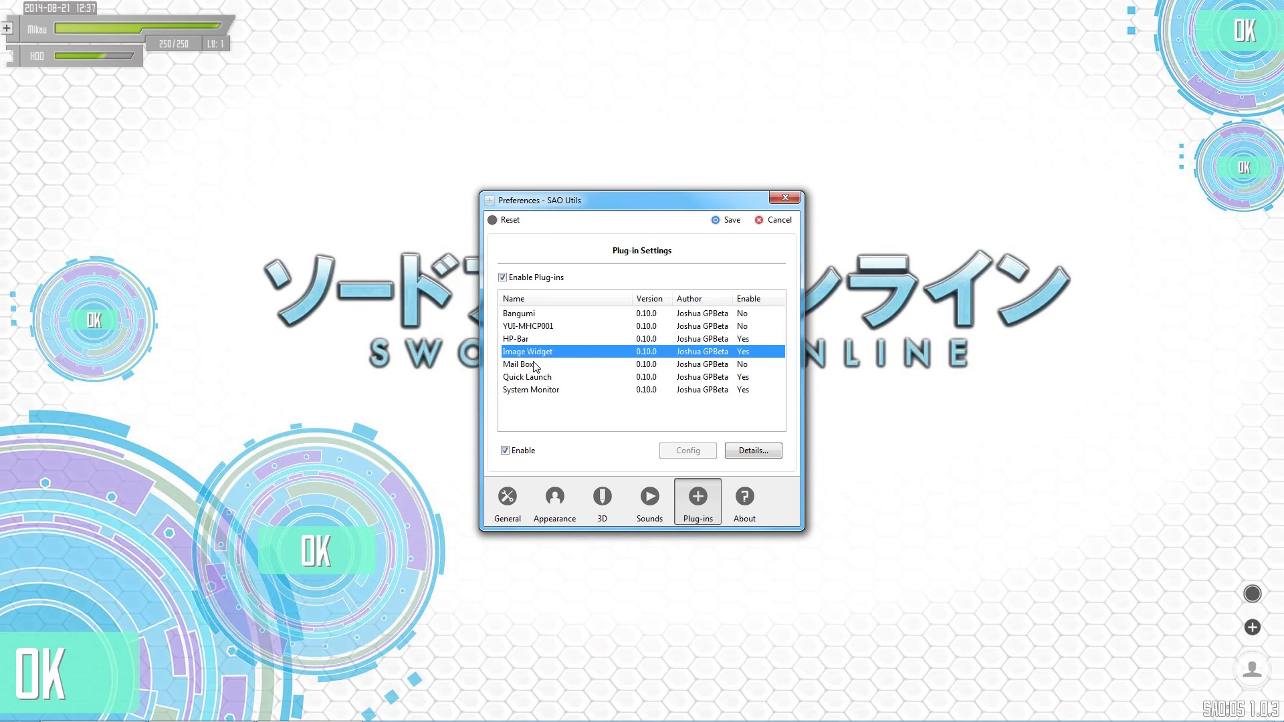
click(535, 366)
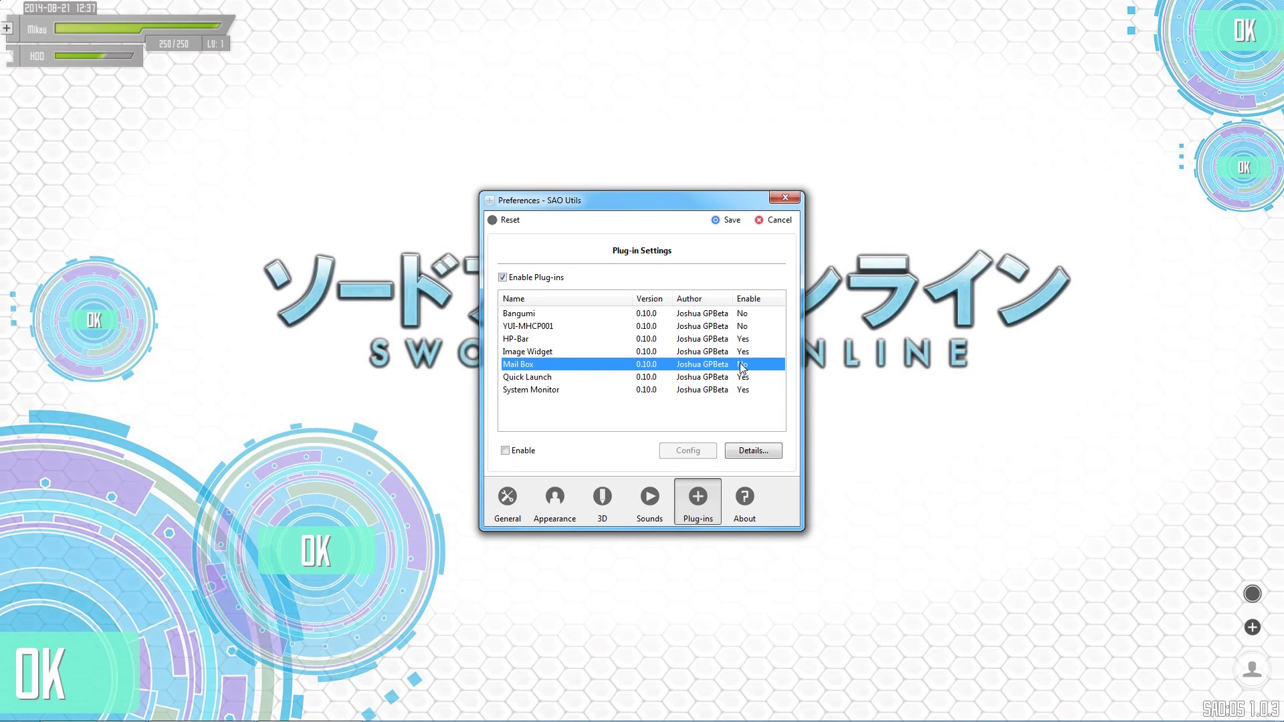
click(505, 451)
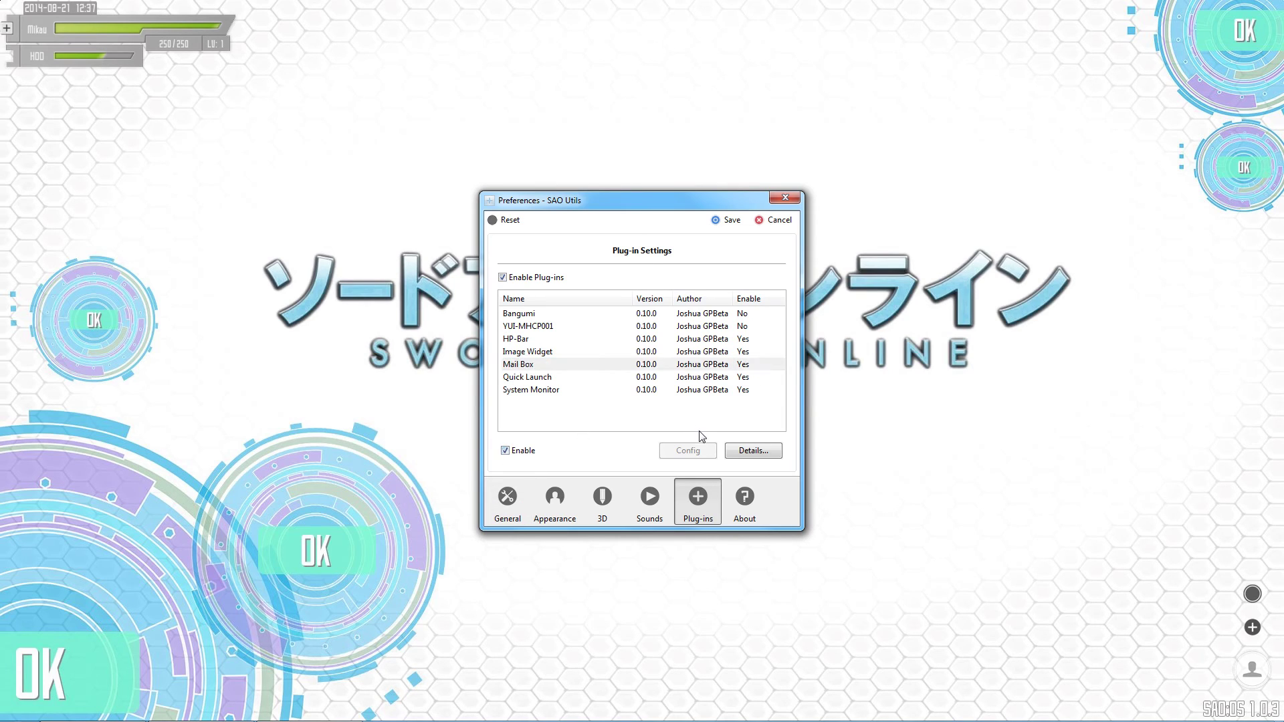
click(570, 379)
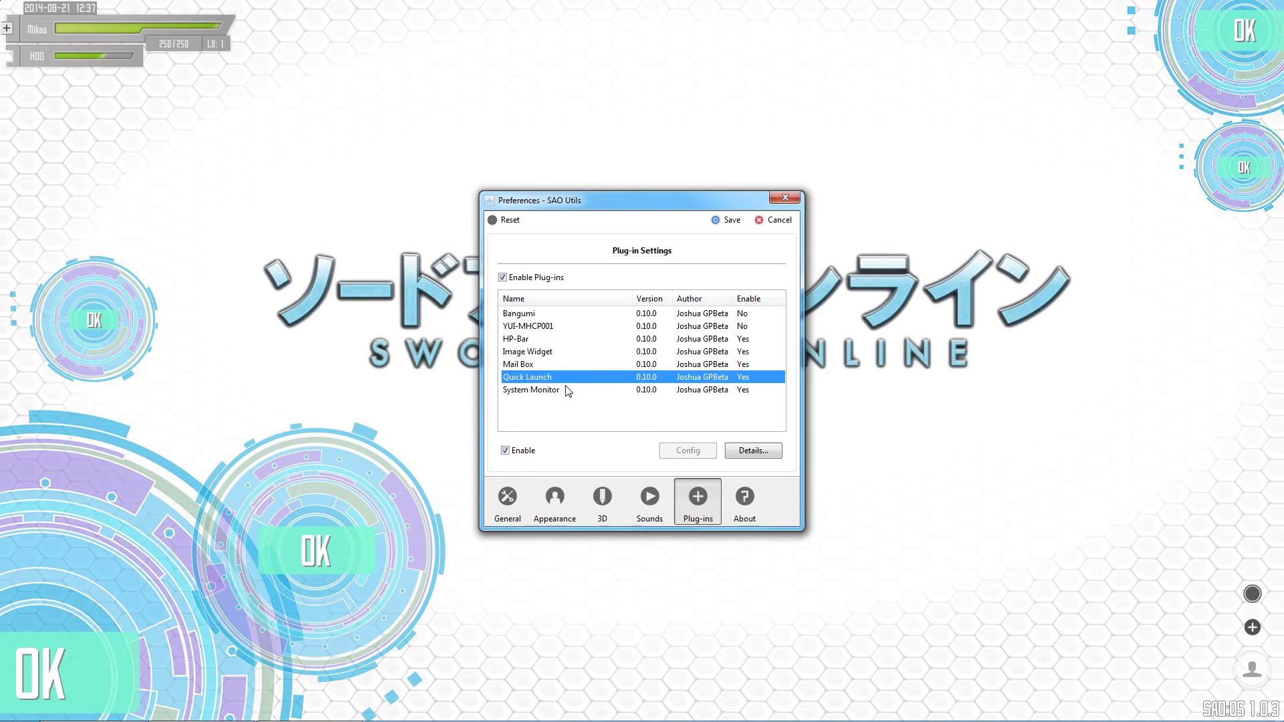
click(565, 388)
click(1251, 659)
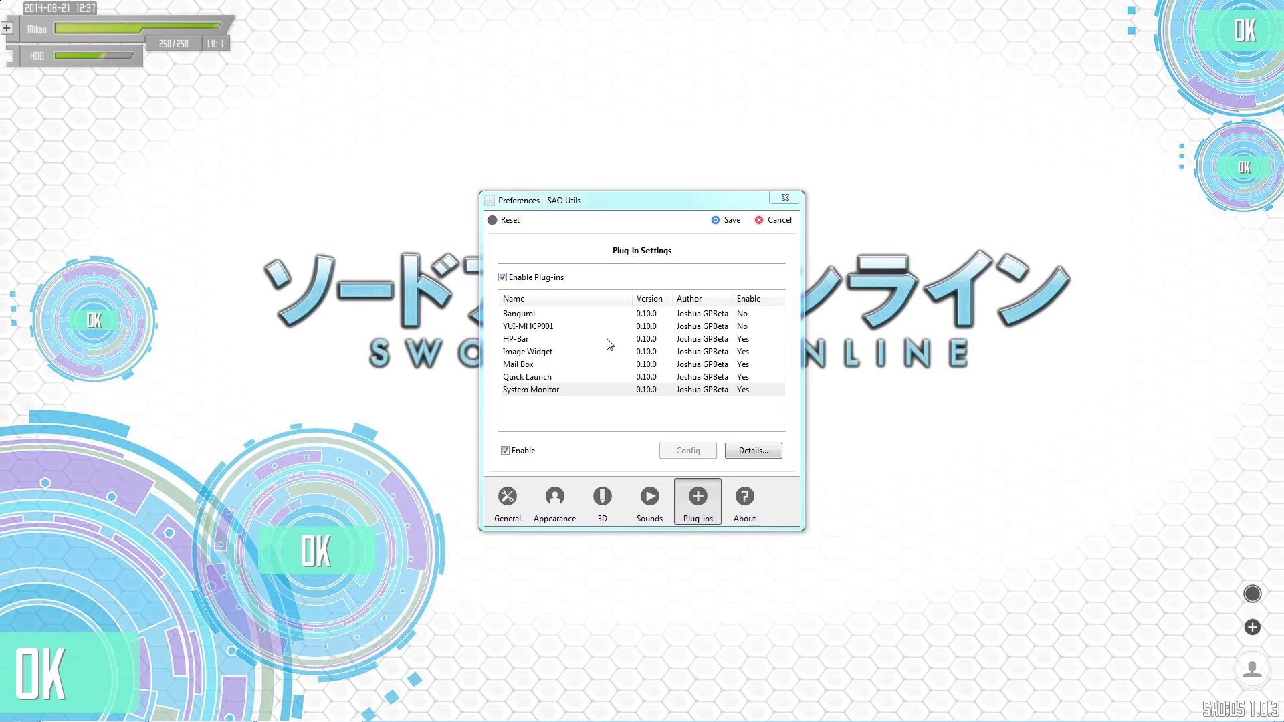
click(731, 217)
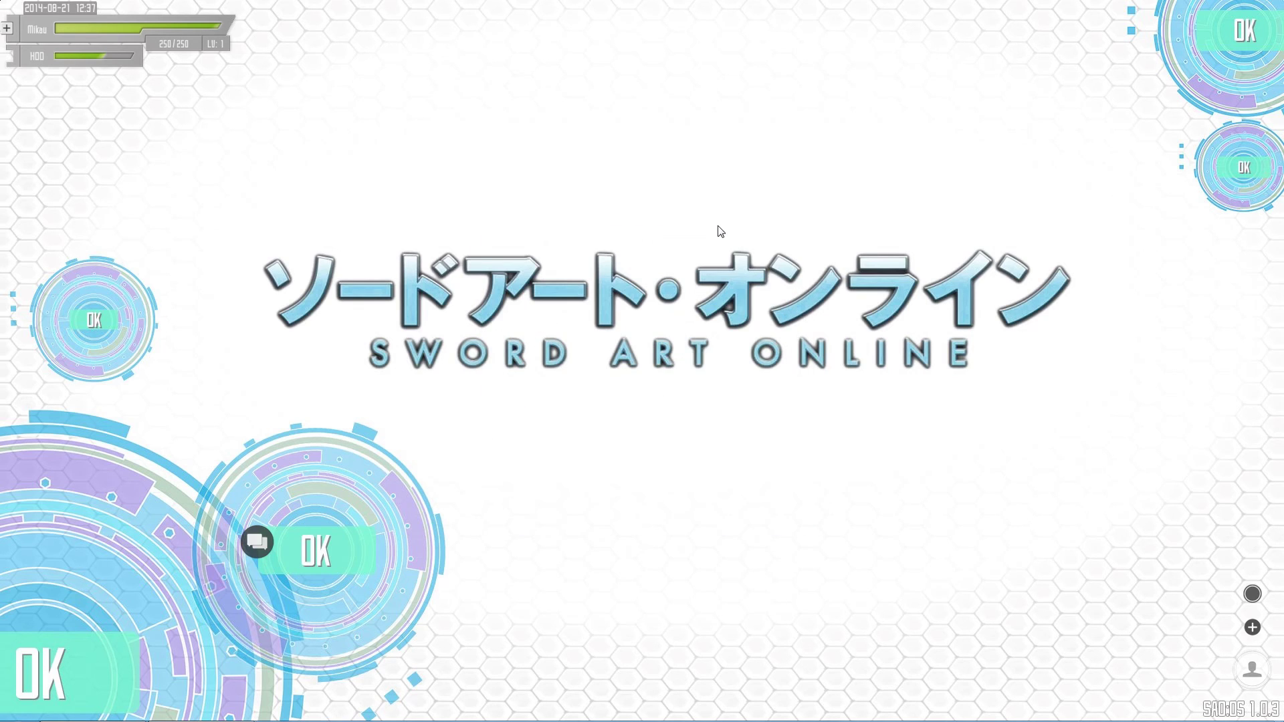
click(264, 540)
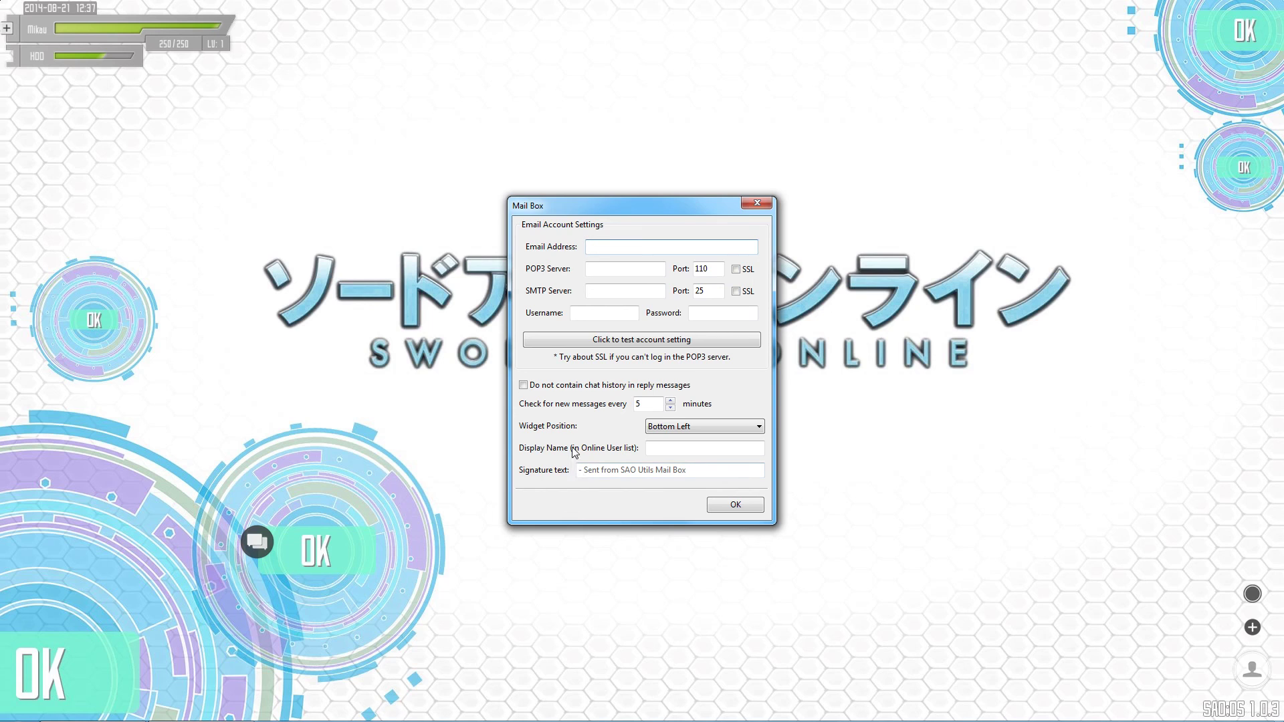
click(756, 202)
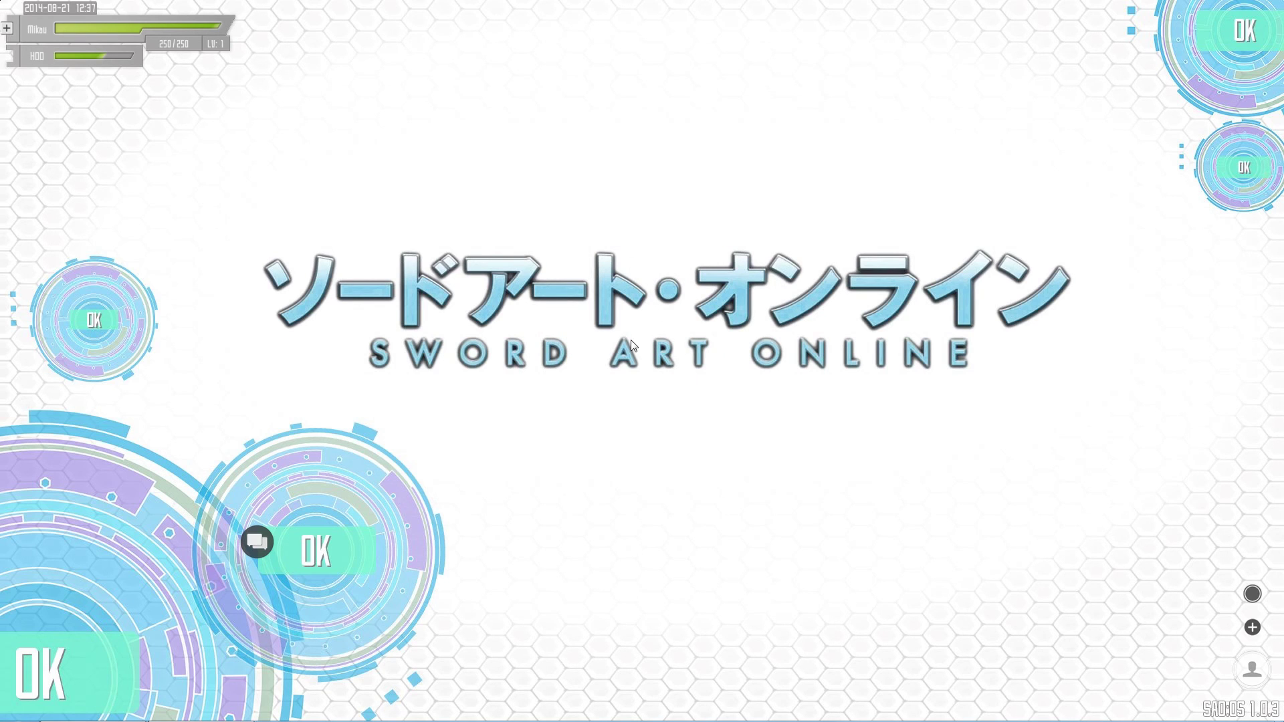
drag(563, 314, 561, 361)
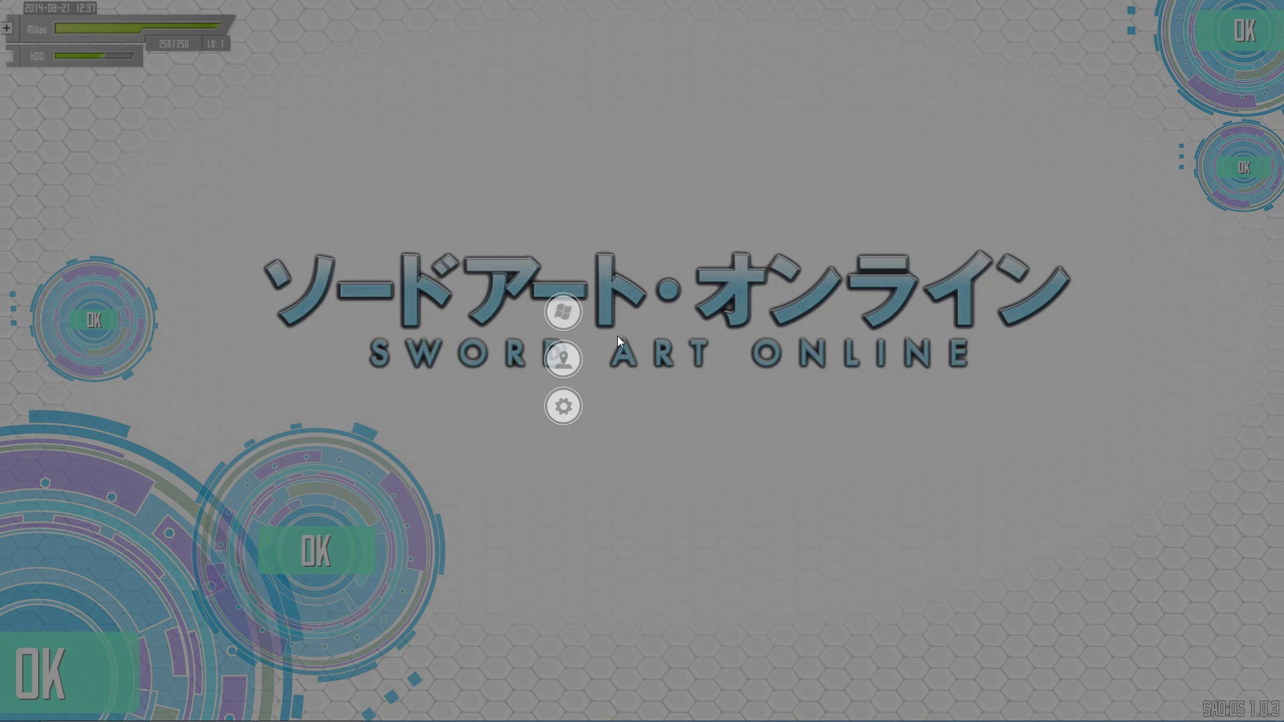
- Open Mail Box from the launcher's plug-ins list
click(558, 367)
click(564, 364)
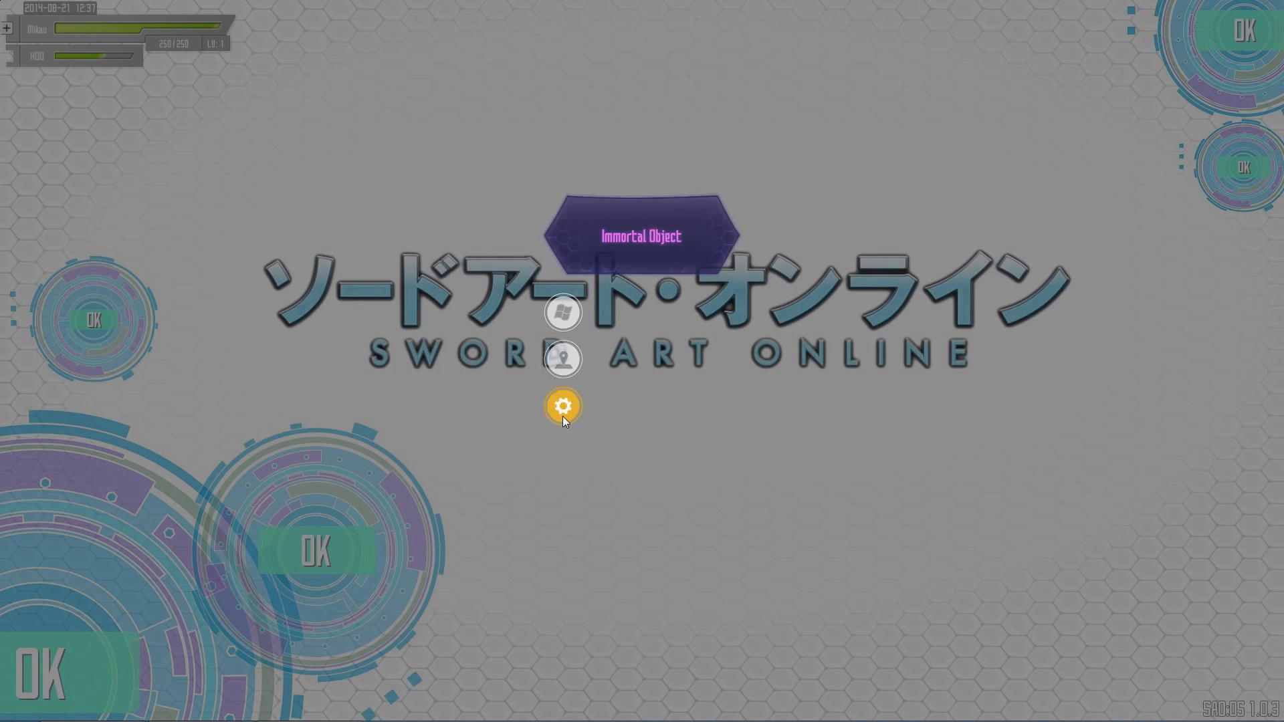
click(563, 361)
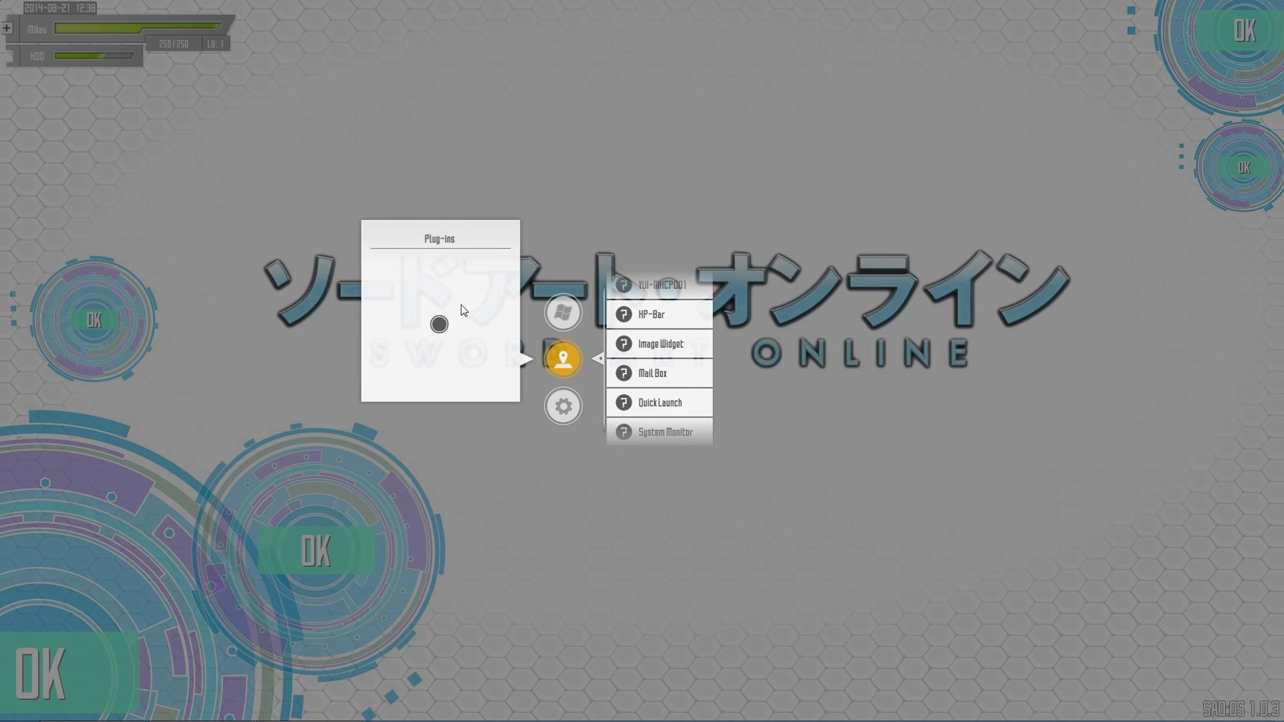
click(678, 381)
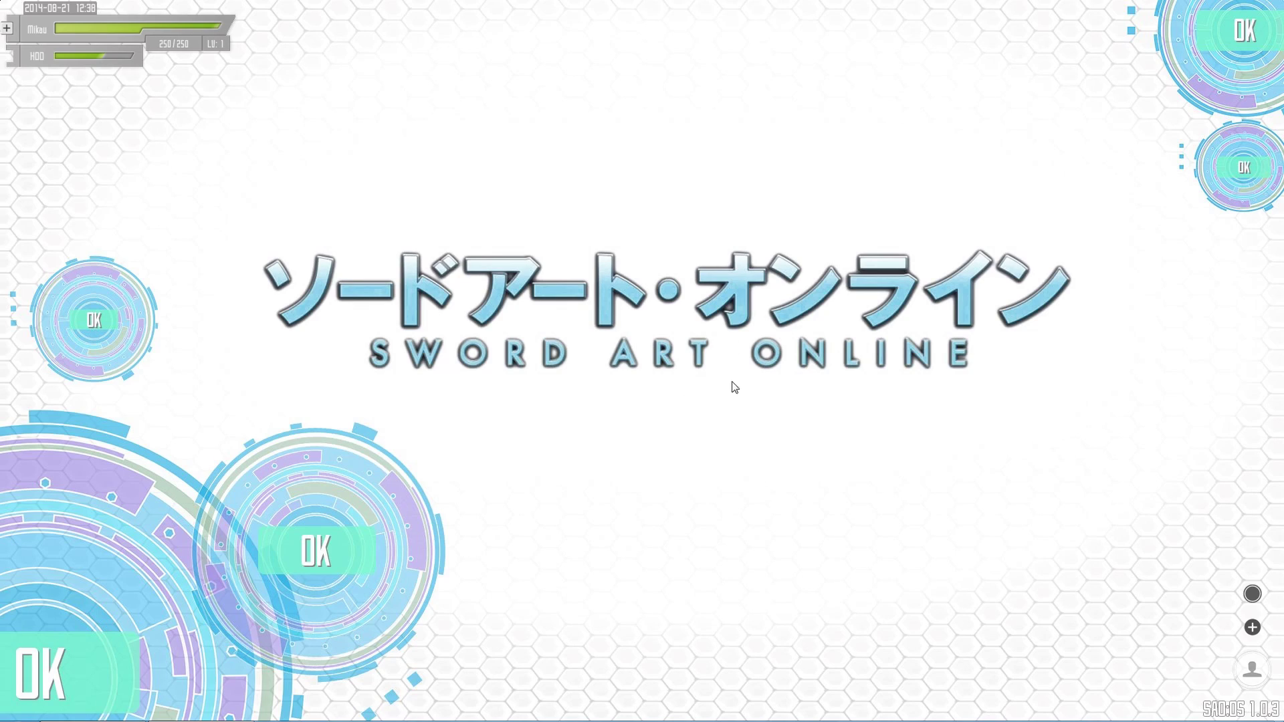
- Reopen the launcher and choose gear > Option to open Preferences
drag(734, 384, 642, 450)
click(572, 409)
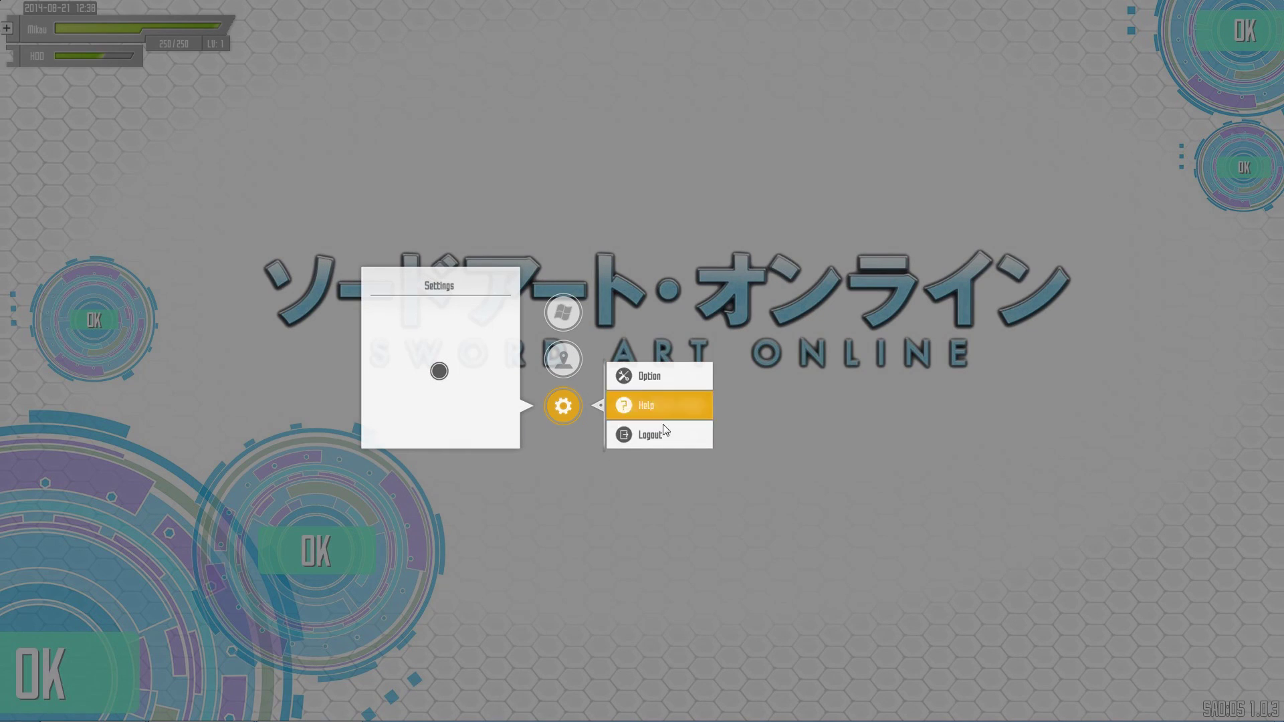
click(656, 379)
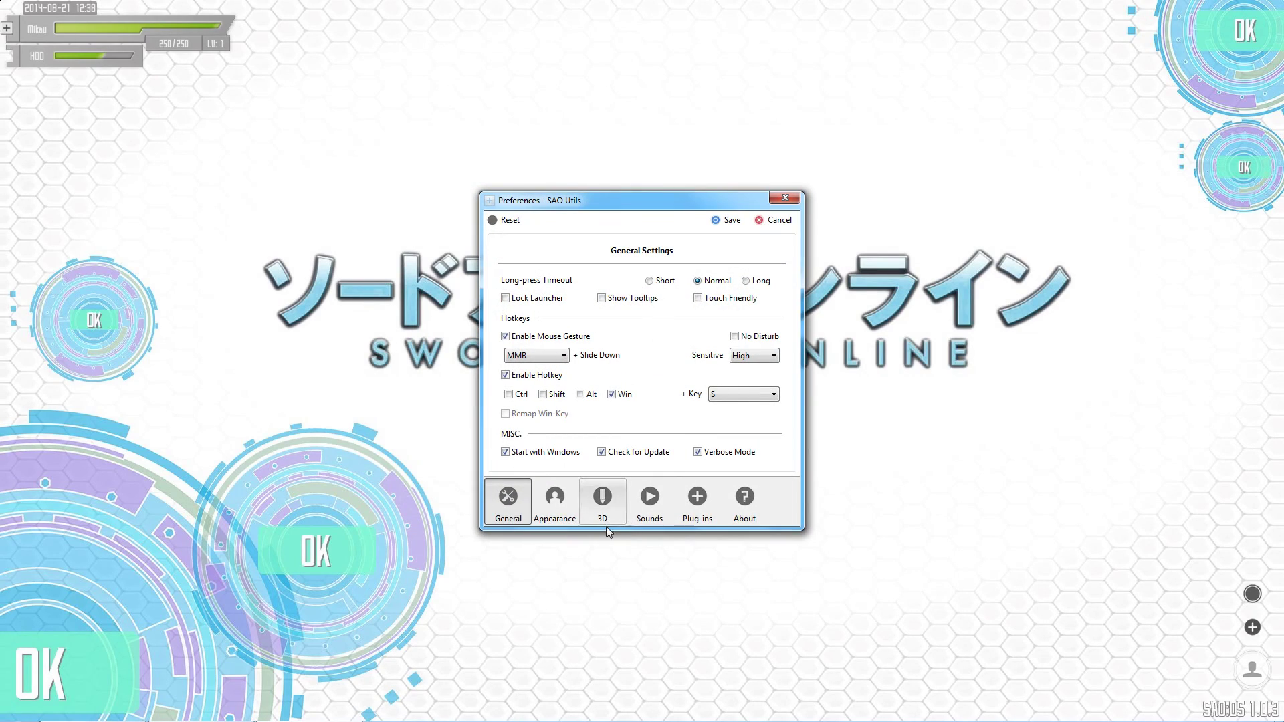
- View the Plug-ins and About pages, close Preferences, and summon the launcher
click(695, 511)
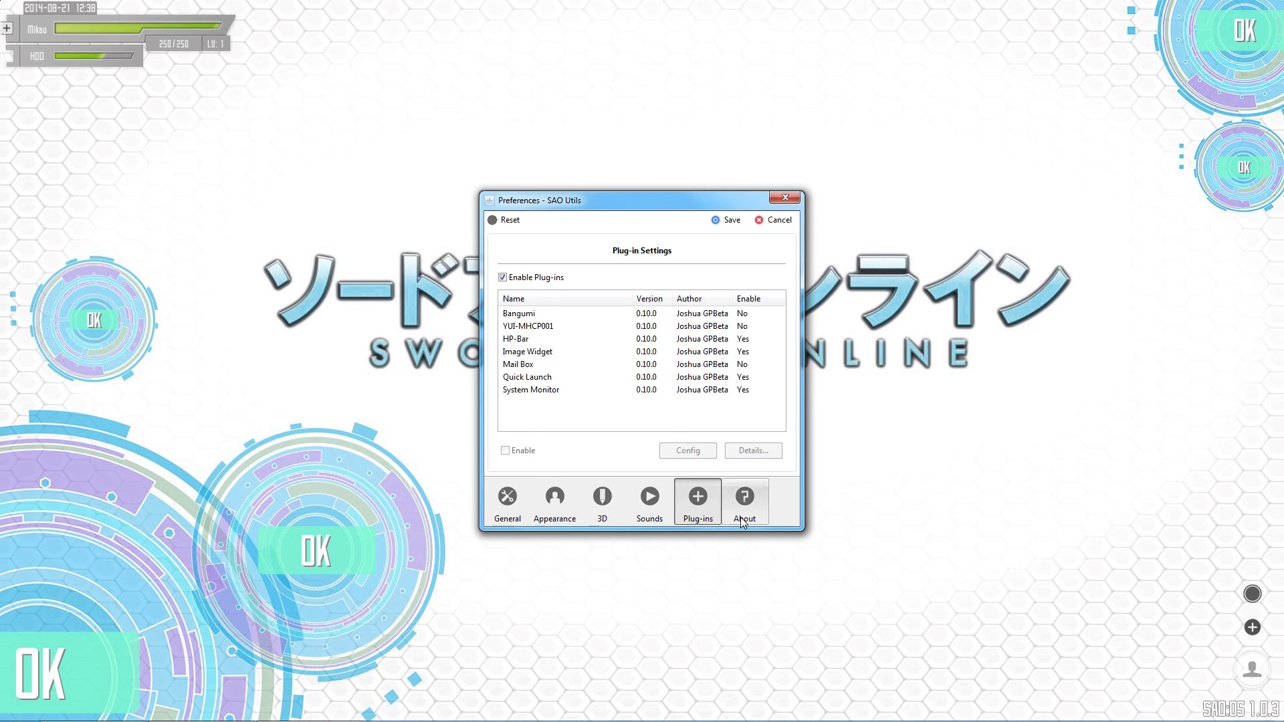
click(734, 511)
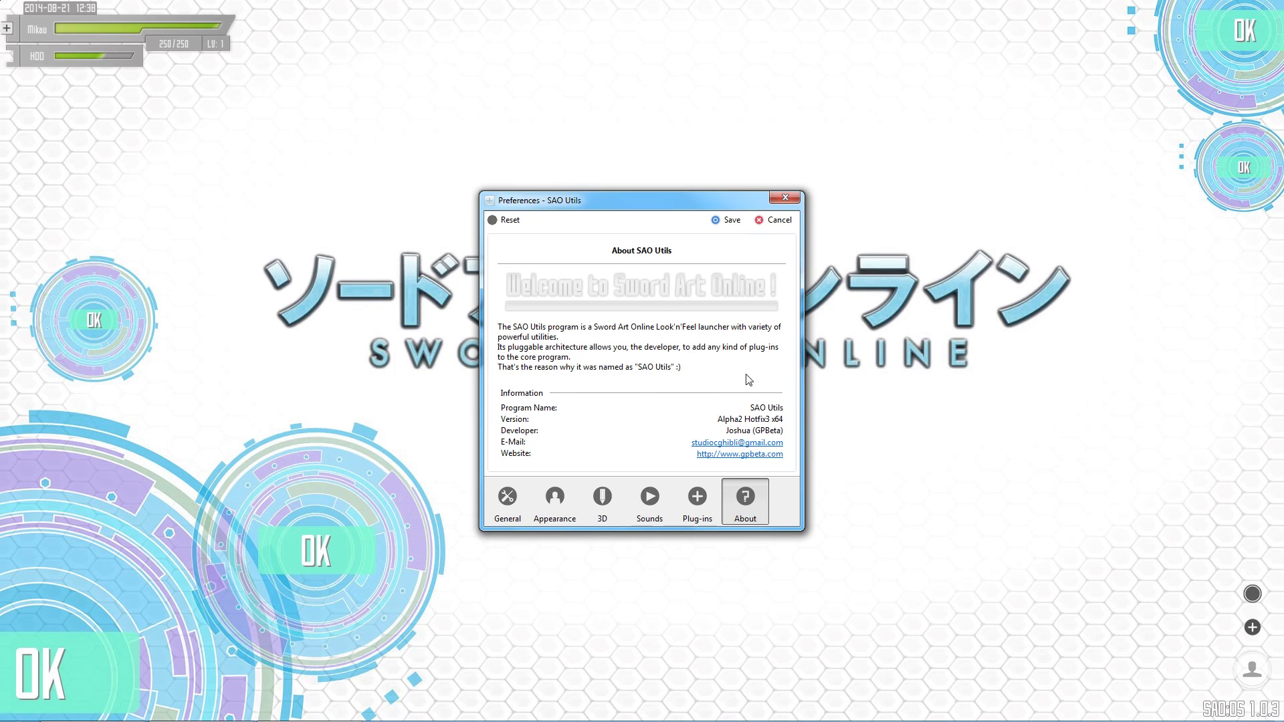
click(782, 198)
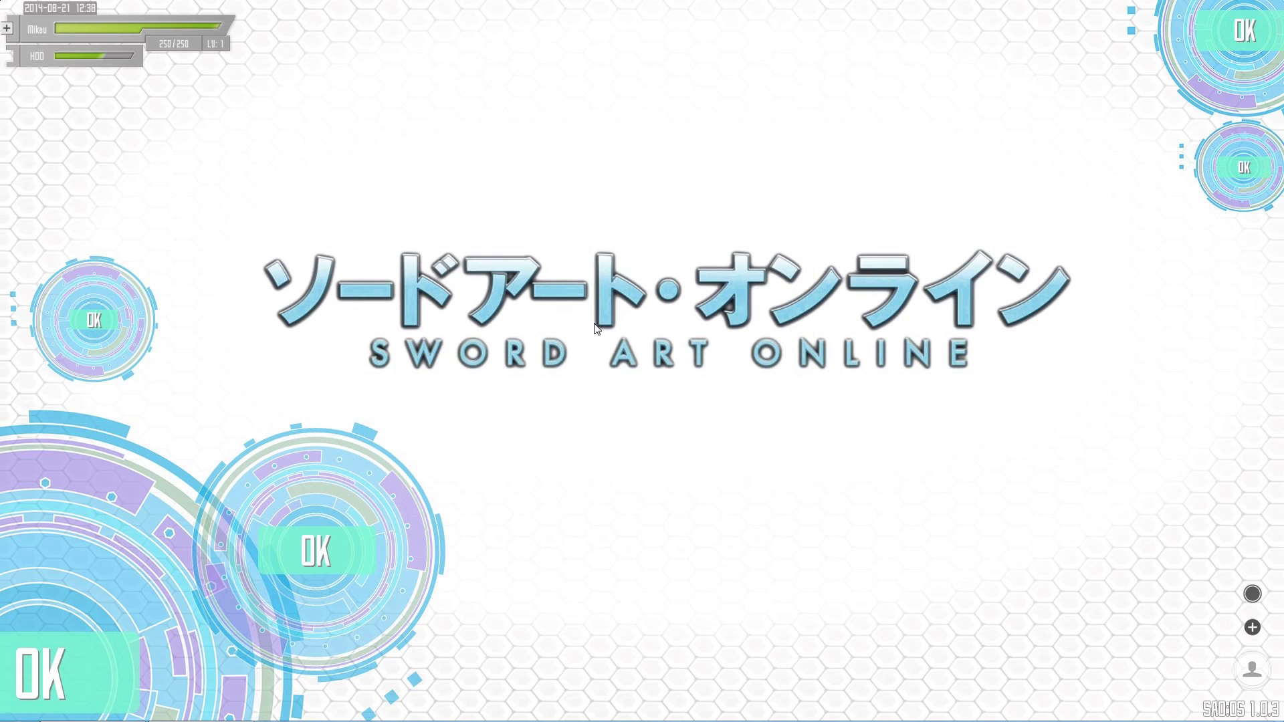
middle_click(621, 483)
- View About SAO Utils (Alpha2 Hotfix3 x64) via gear > Help, close it, and dismiss the launcher
click(555, 405)
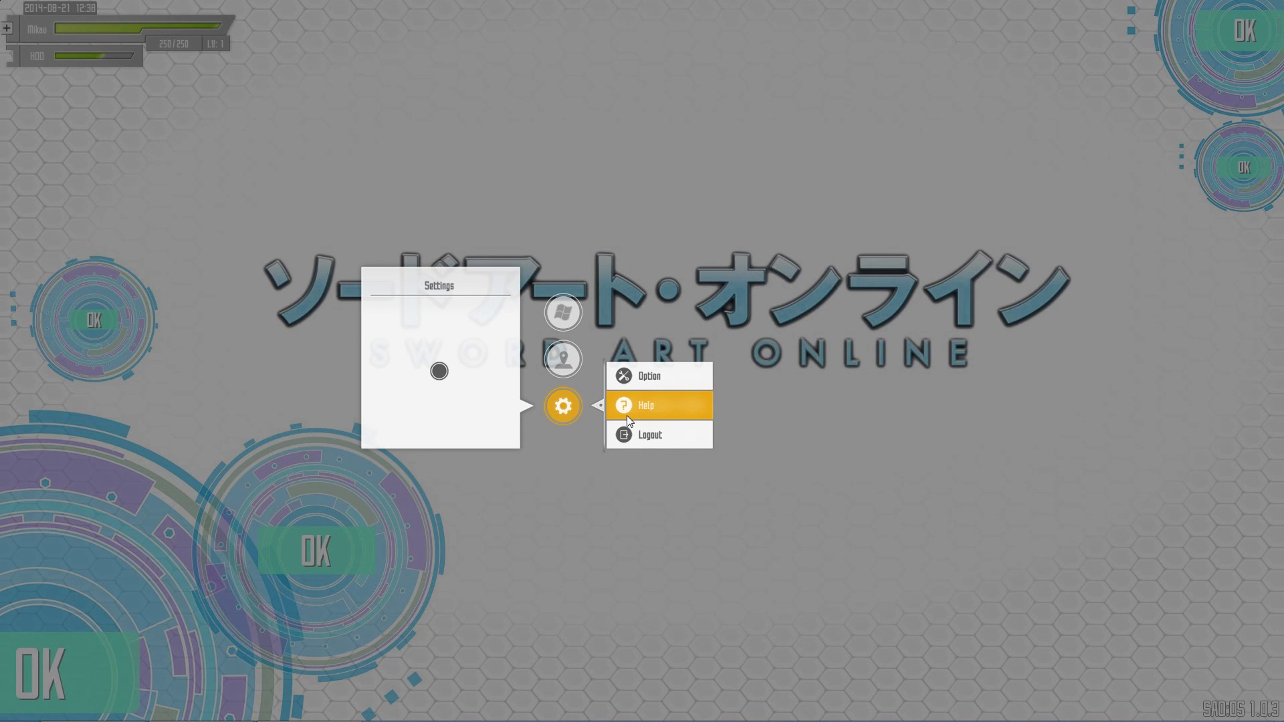
click(627, 415)
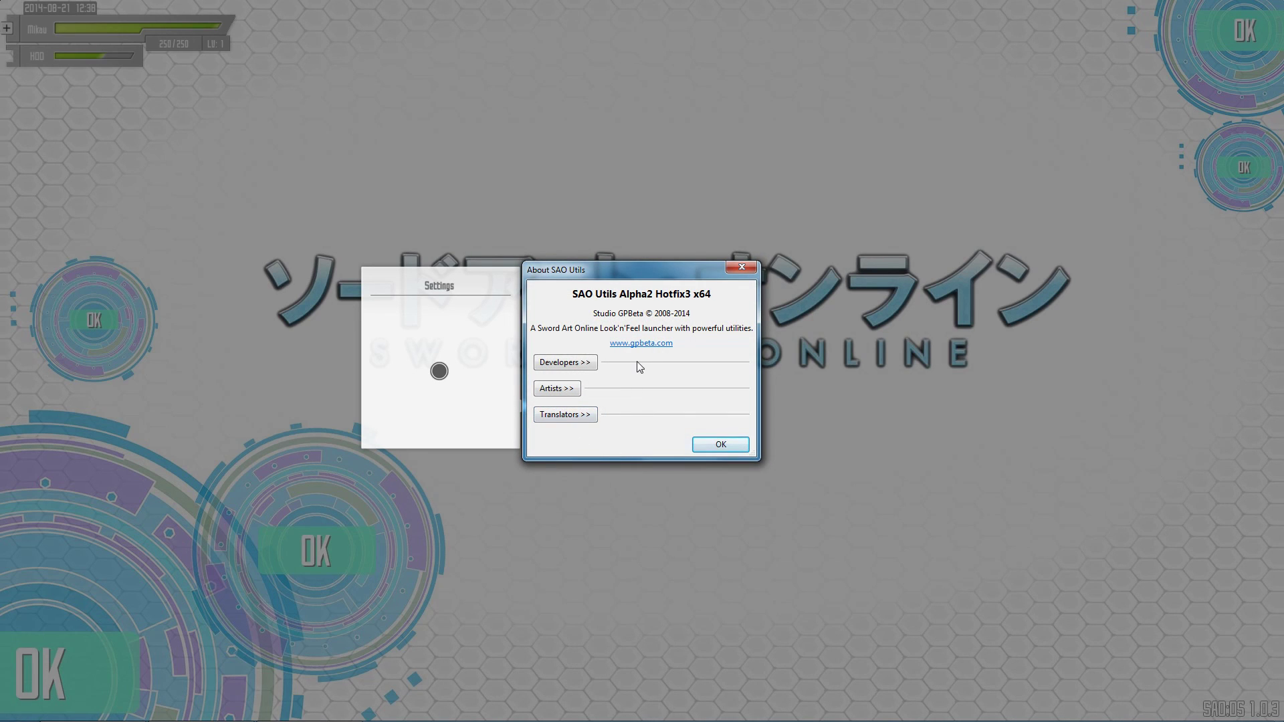
click(738, 269)
click(587, 455)
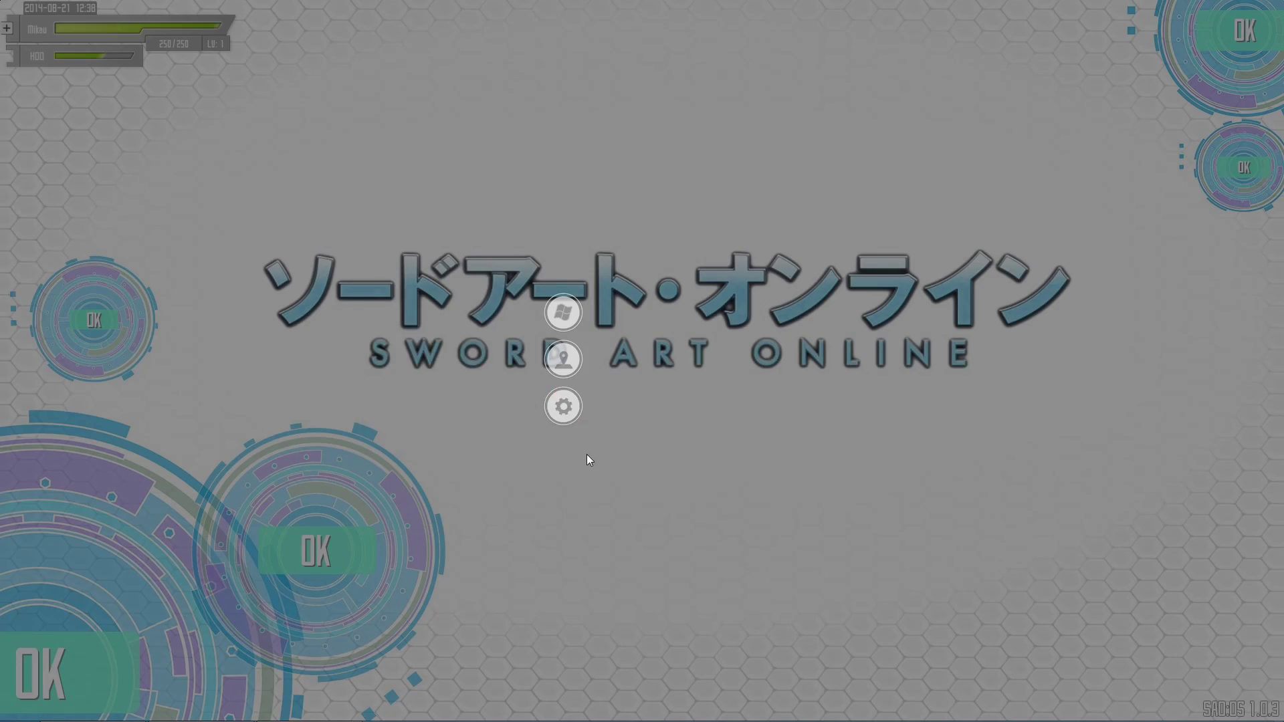